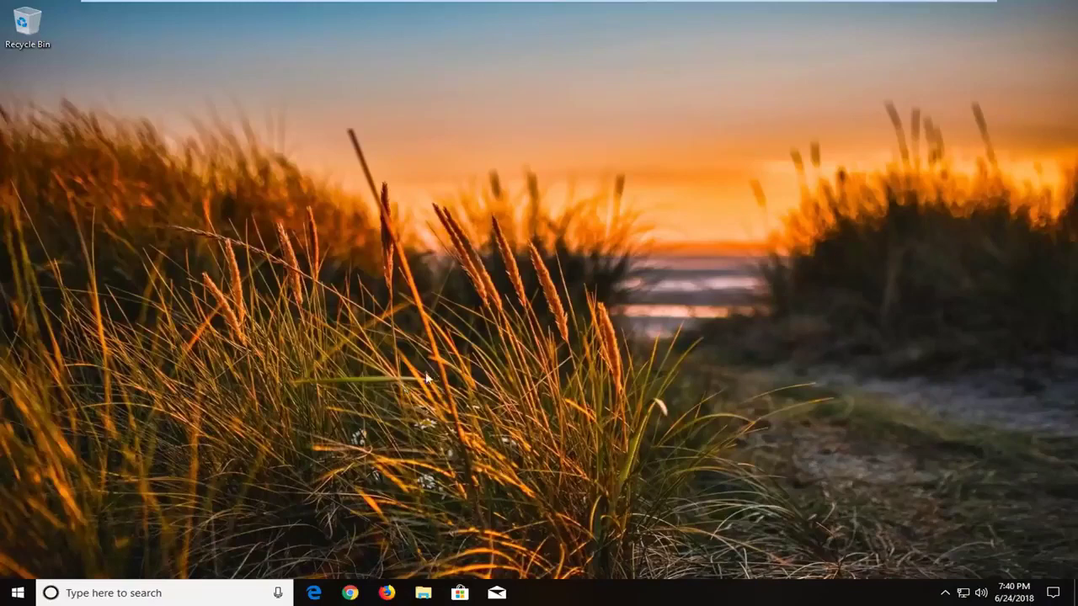
Search Windows for "troubleshoot" and open the Troubleshoot system settings.
left_click(18, 593)
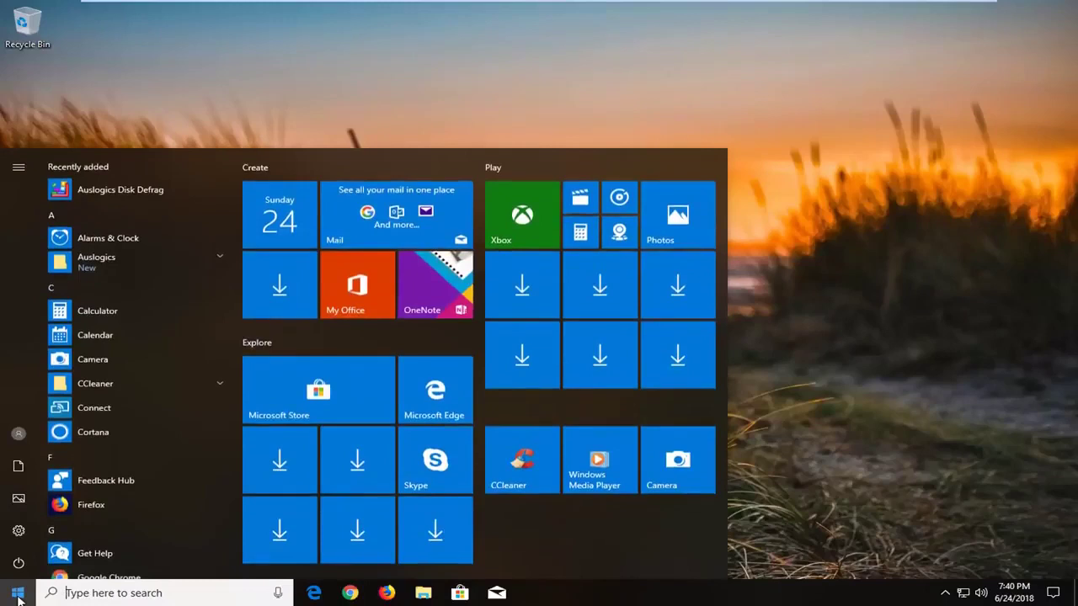
type("t")
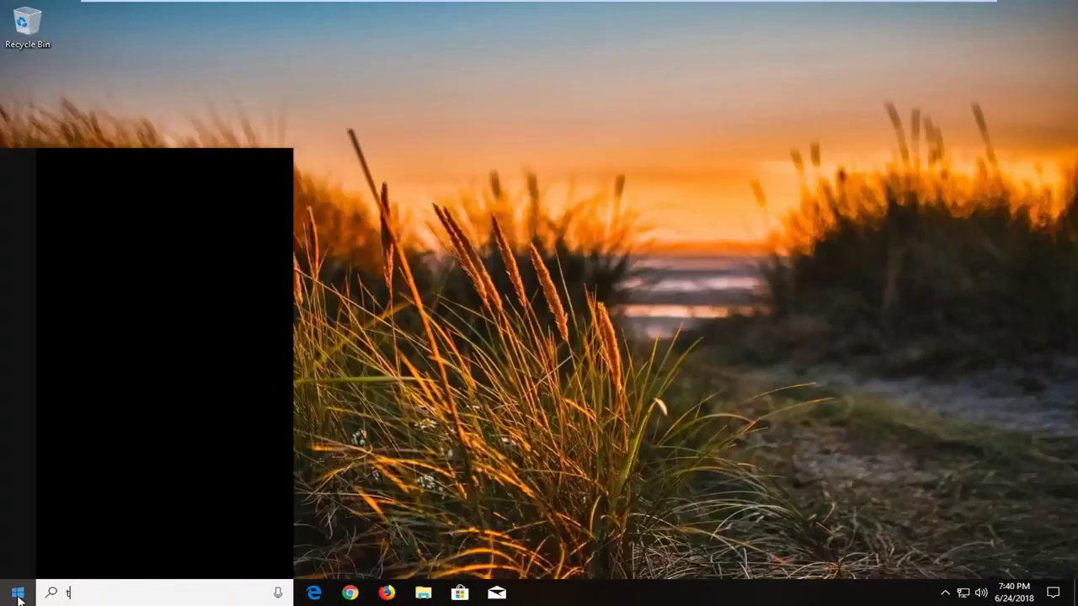
type("roubleshoot")
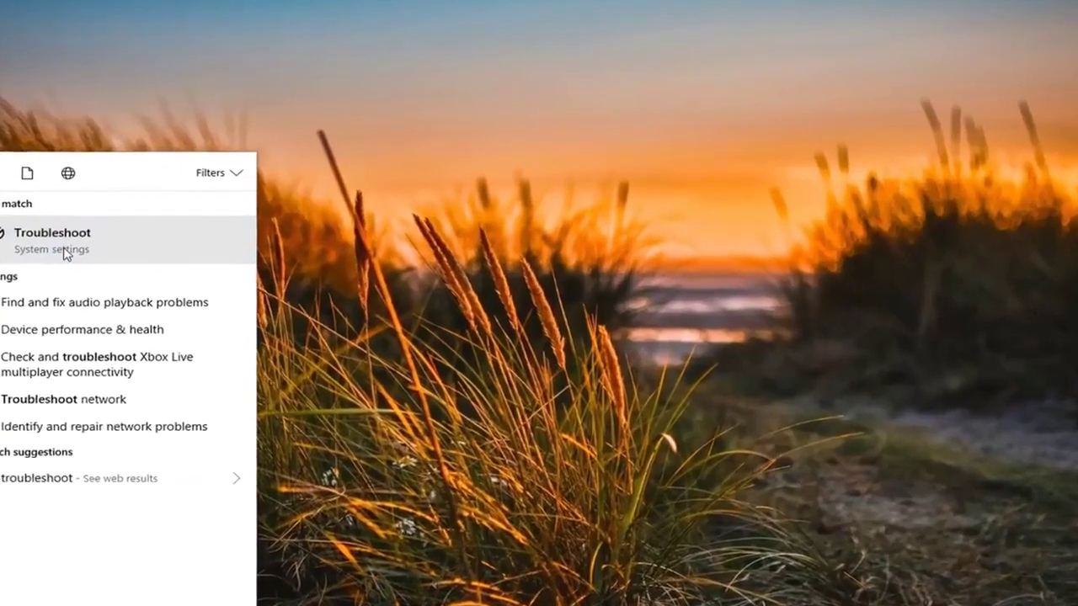
left_click(114, 239)
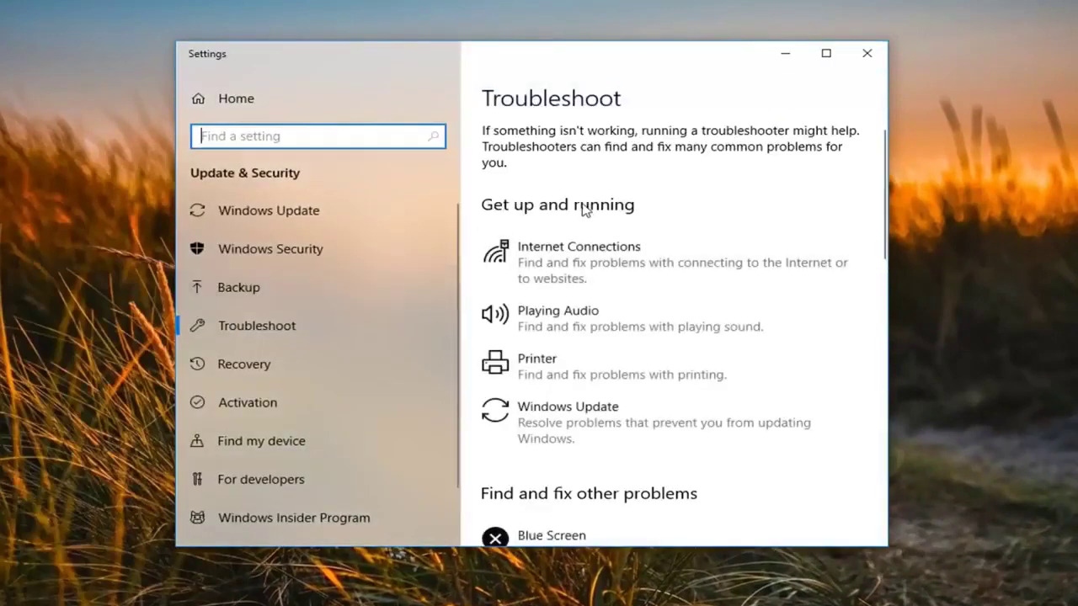
Run the Hardware and Devices troubleshooter from the other problems section.
scroll(606, 236, "down", 3)
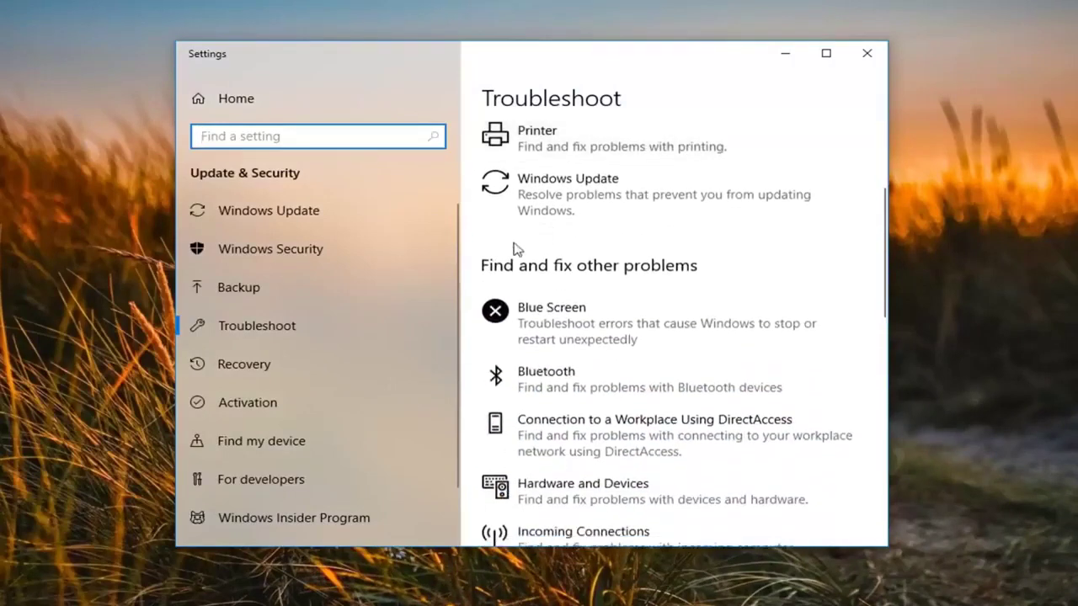
scroll(562, 271, "down", 2)
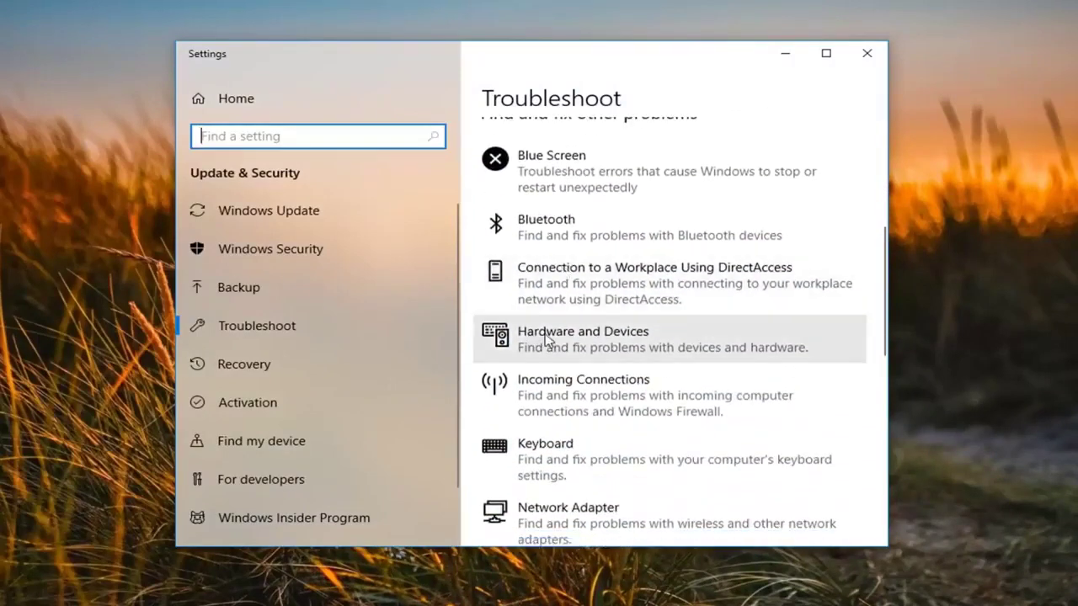
left_click(776, 352)
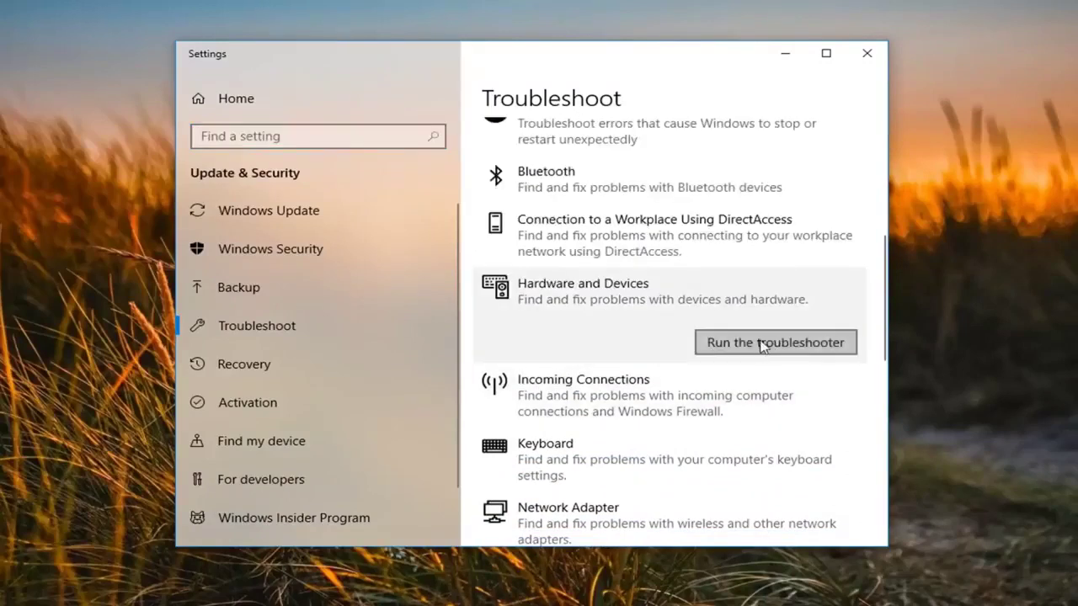
left_click(760, 344)
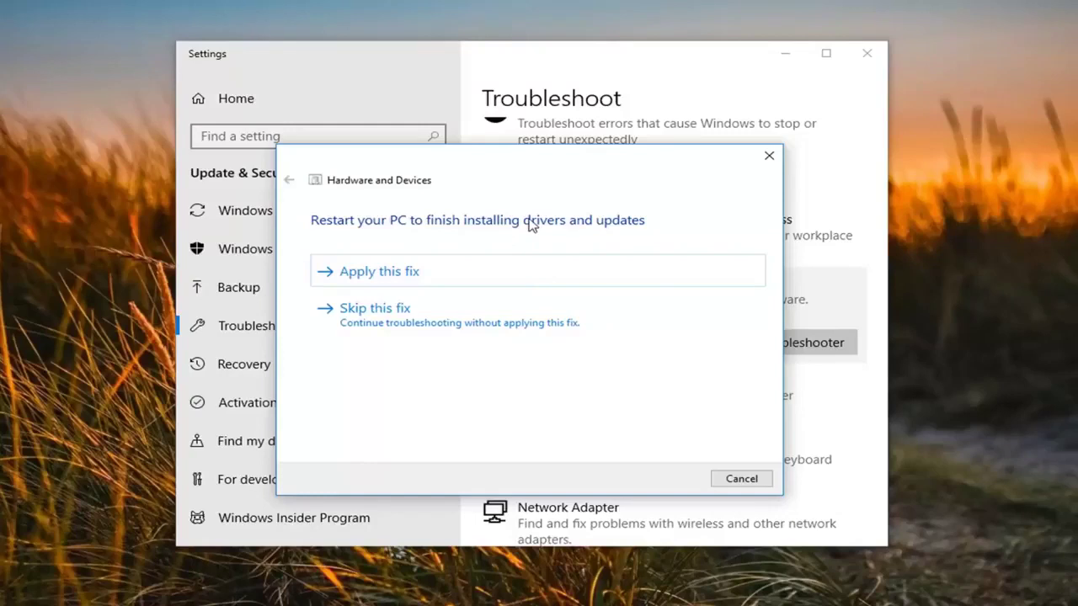
Apply the suggested fix for finishing driver and update installation, complete the troubleshooter, and close it along with Settings.
left_click(381, 273)
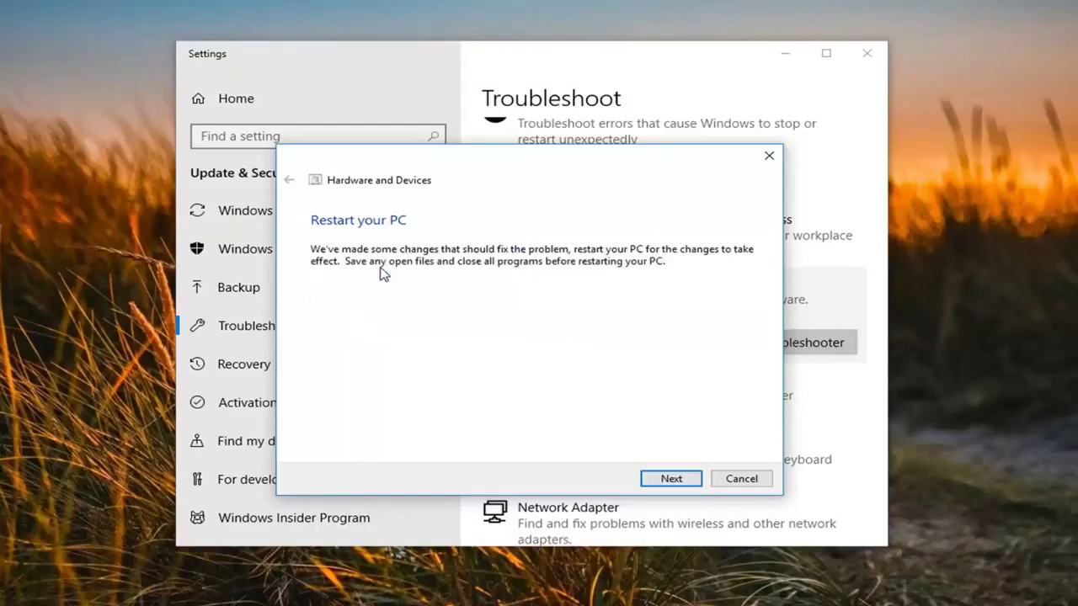
left_click(676, 479)
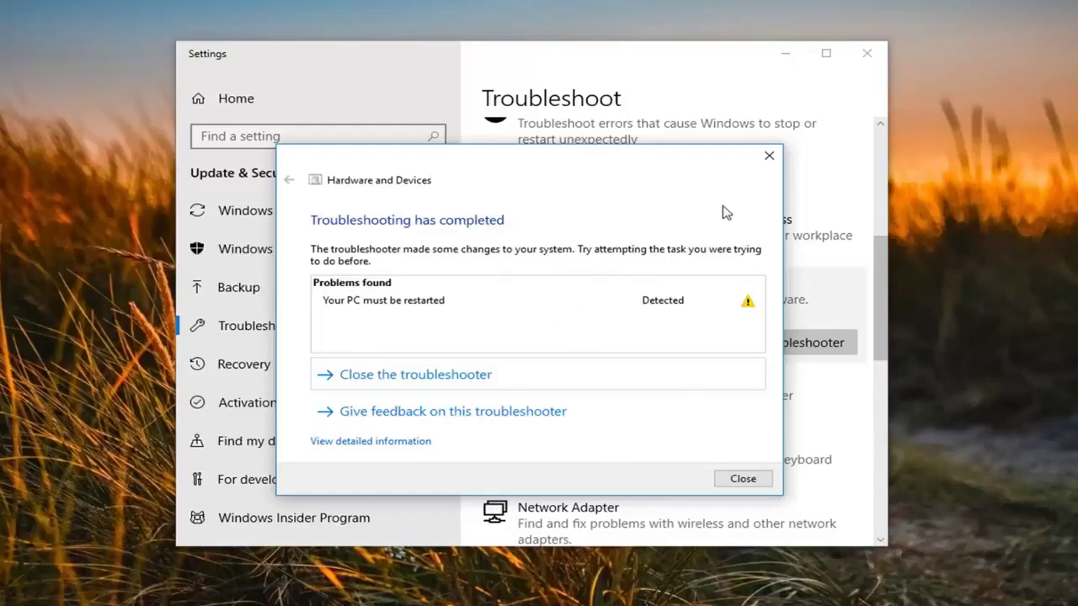
left_click(766, 158)
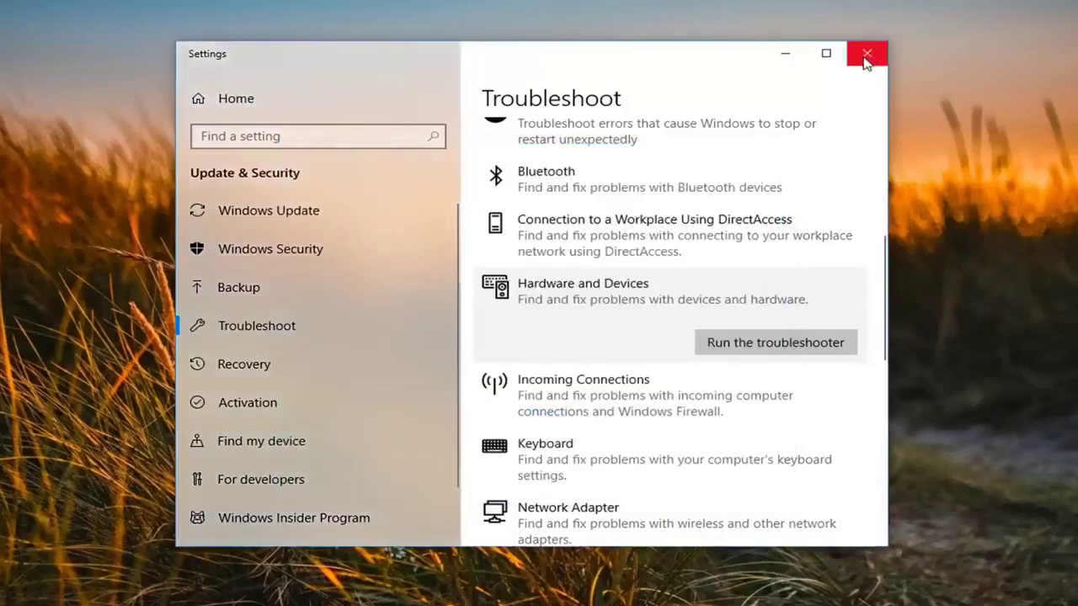
left_click(866, 55)
Search Windows for "device manager" and open Device Manager.
left_click(15, 594)
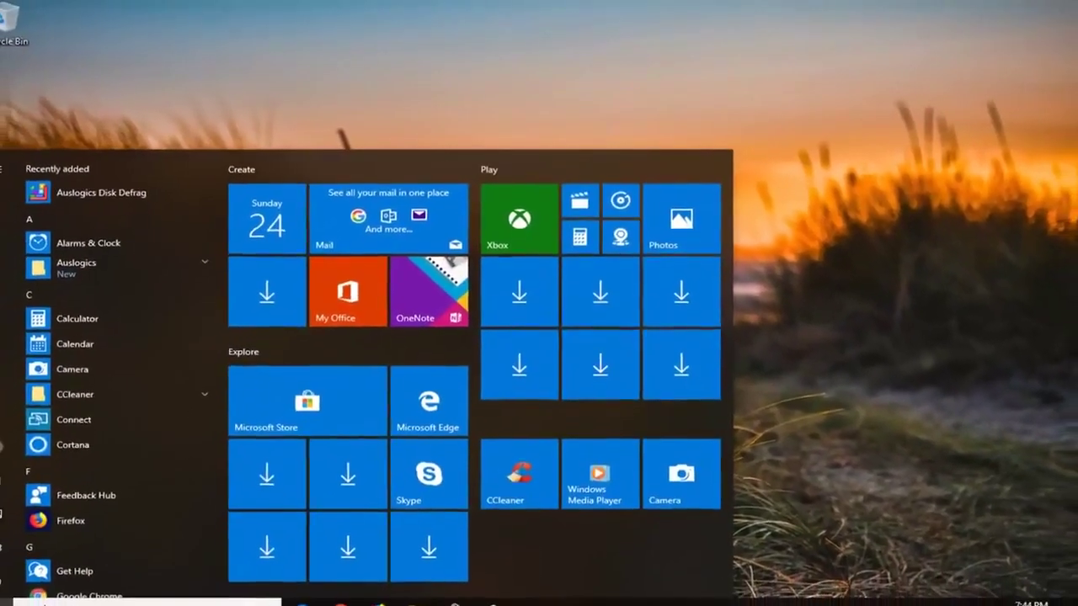
type("device manager")
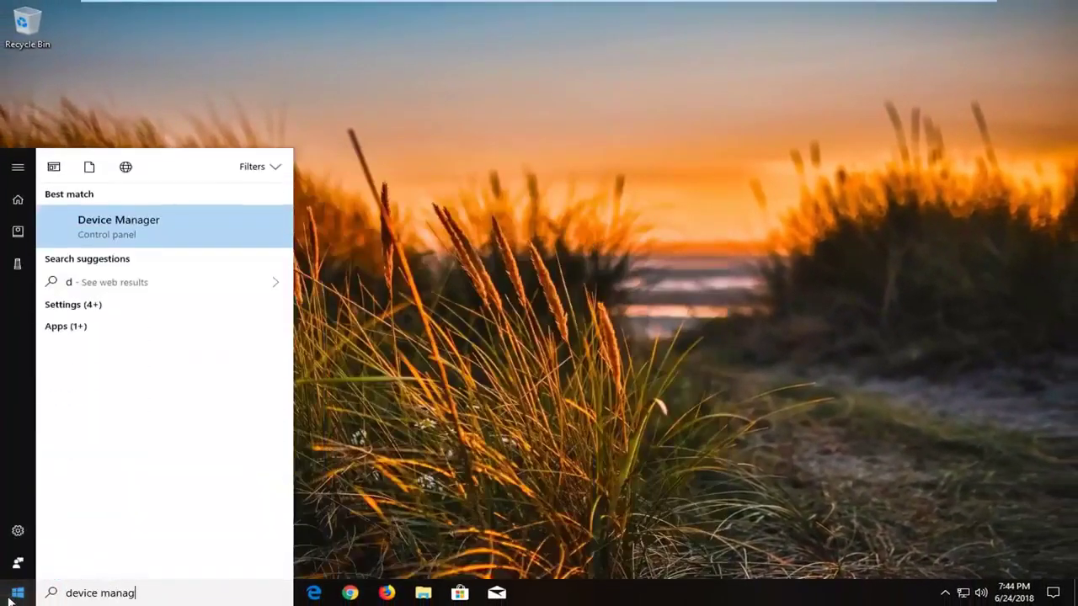
left_click(147, 229)
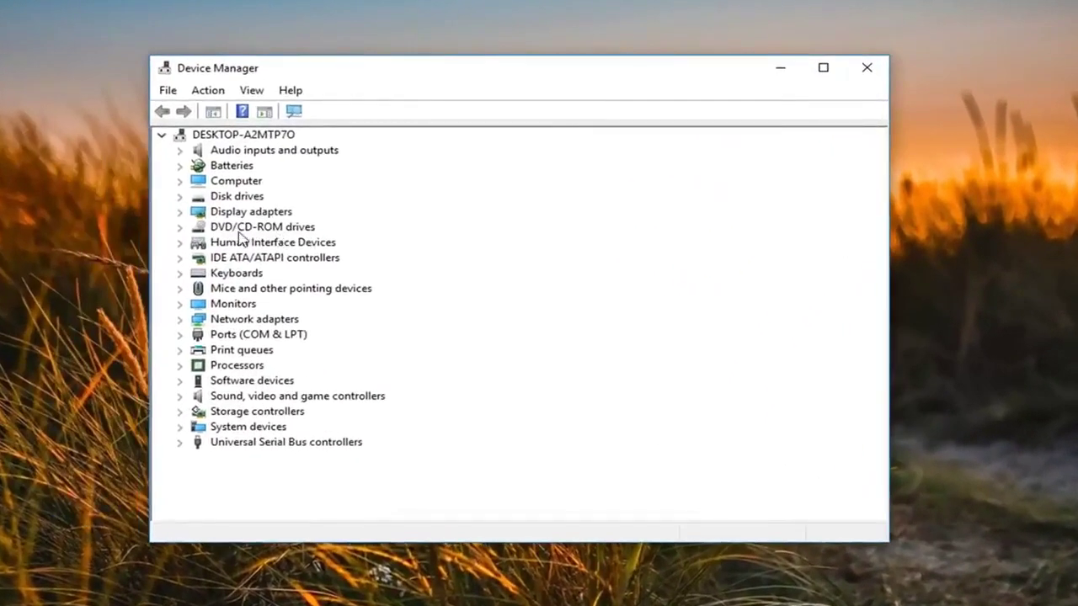
Run an automatic driver update search for the NECVMWar VMware SATA CD01 drive under DVD/CD-ROM drives.
left_click(180, 227)
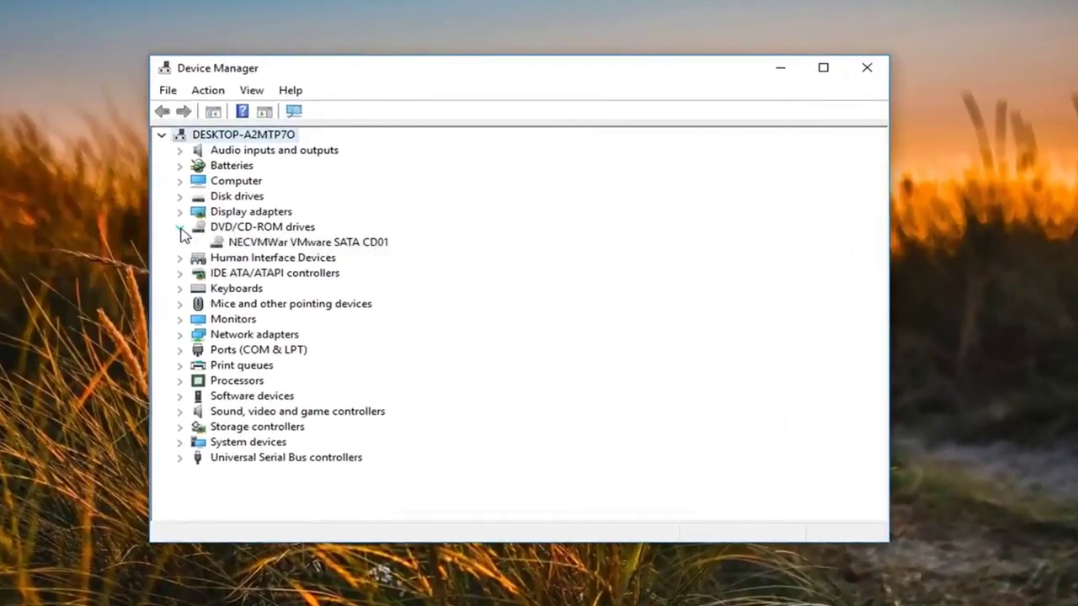
right_click(236, 246)
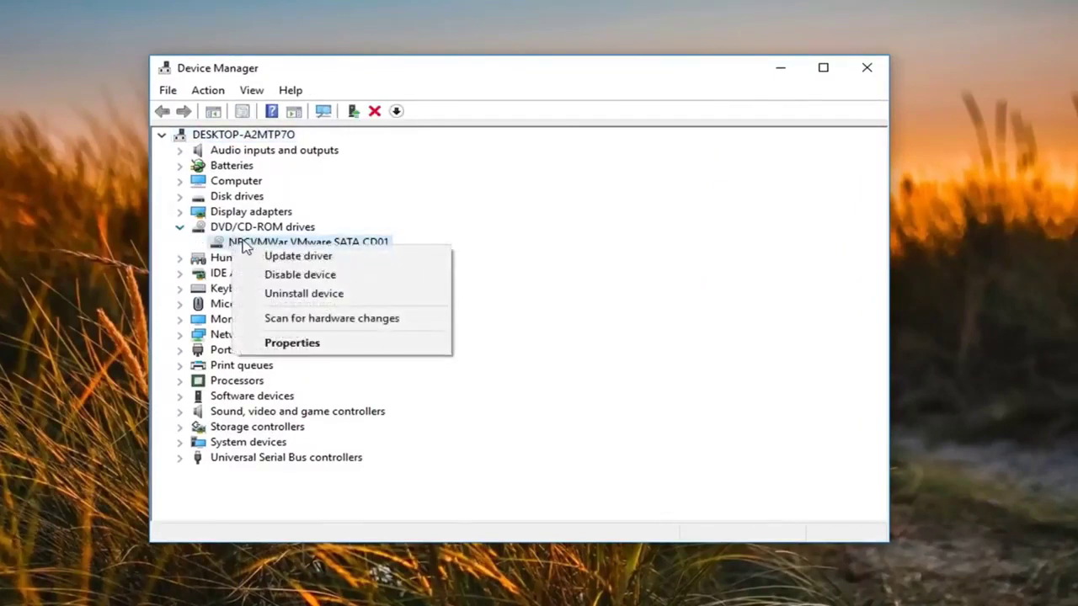
left_click(278, 256)
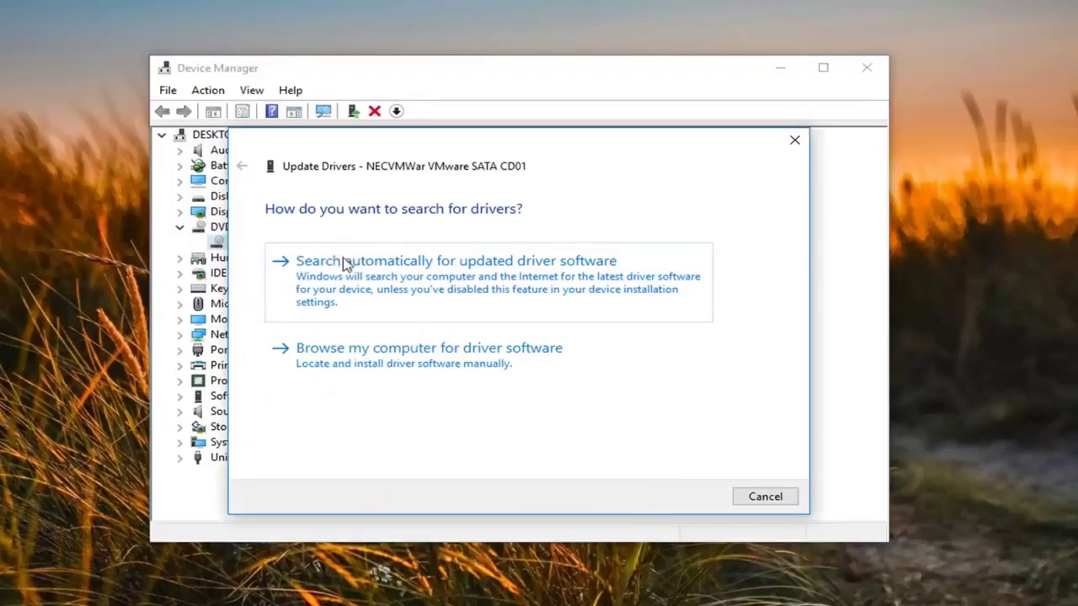
left_click(457, 289)
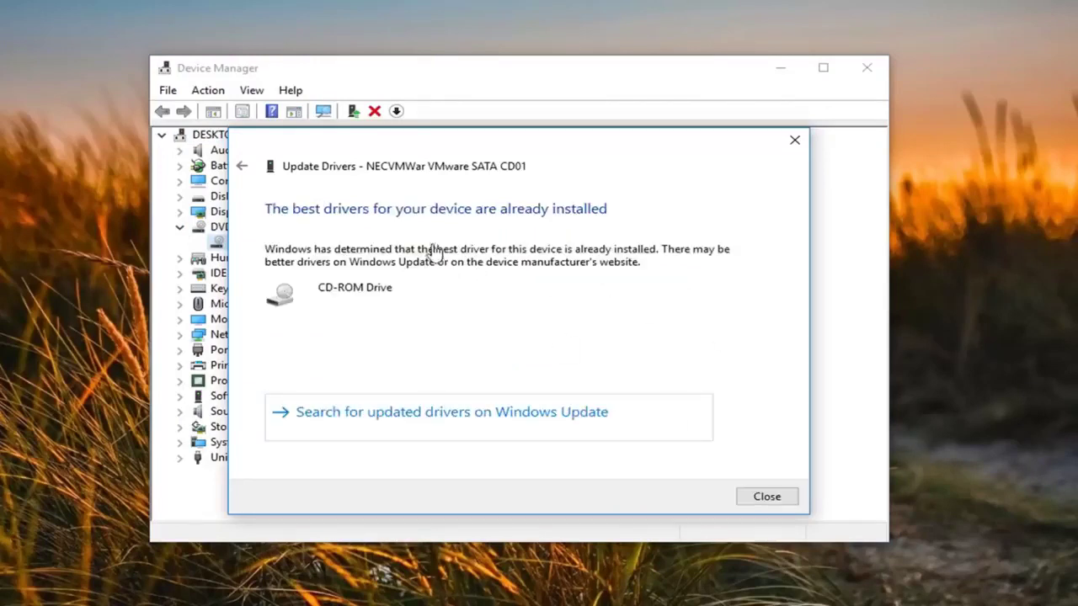
left_click(755, 498)
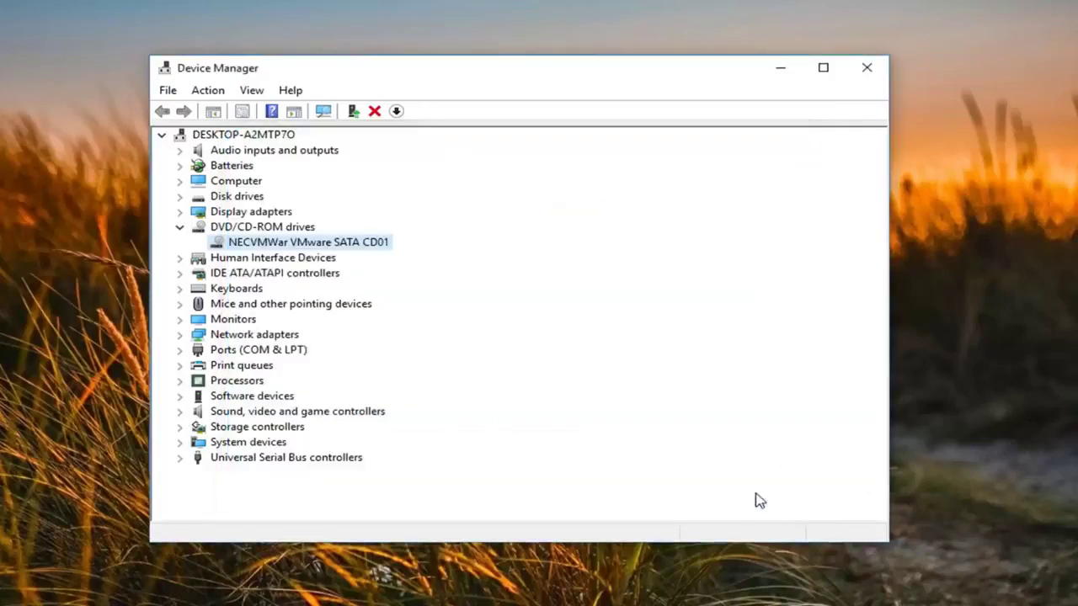
Uninstall the Standard SATA AHCI Controller under IDE ATA/ATAPI controllers and close Device Manager.
left_click(221, 274)
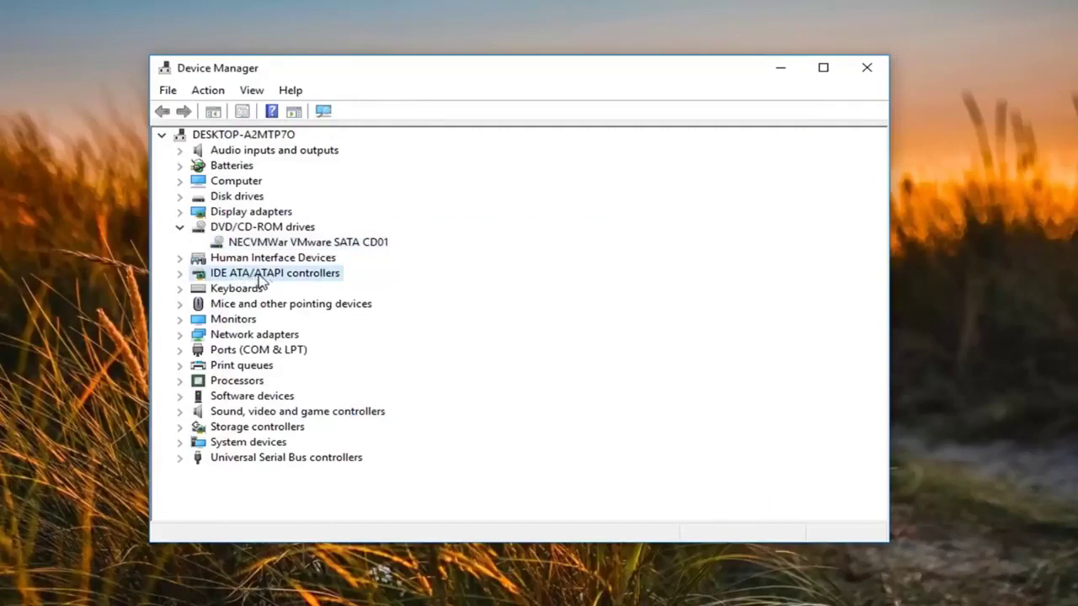
left_click(181, 274)
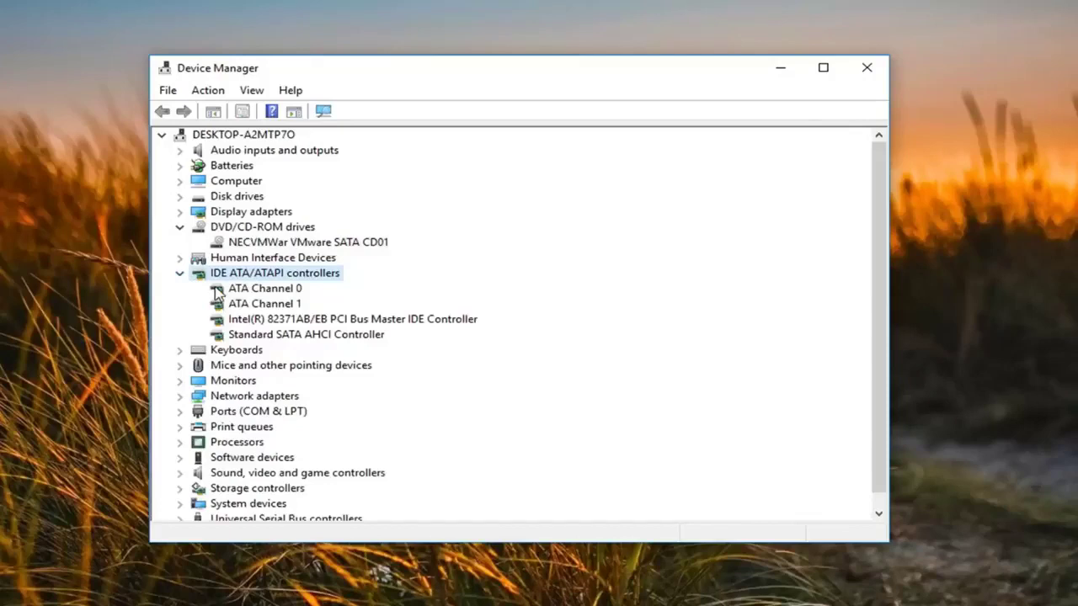
left_click(249, 336)
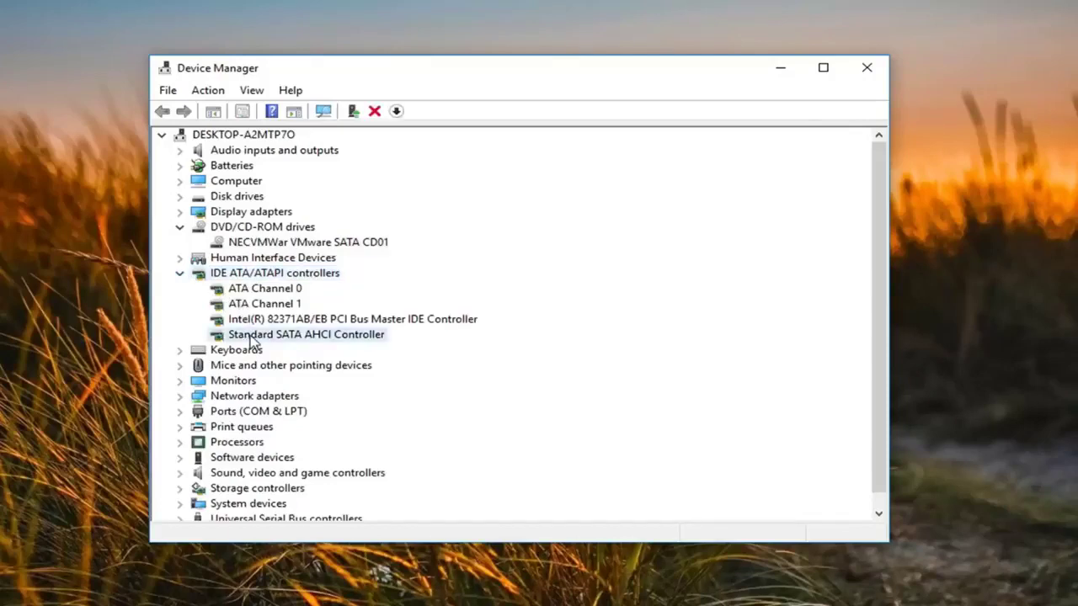
right_click(308, 338)
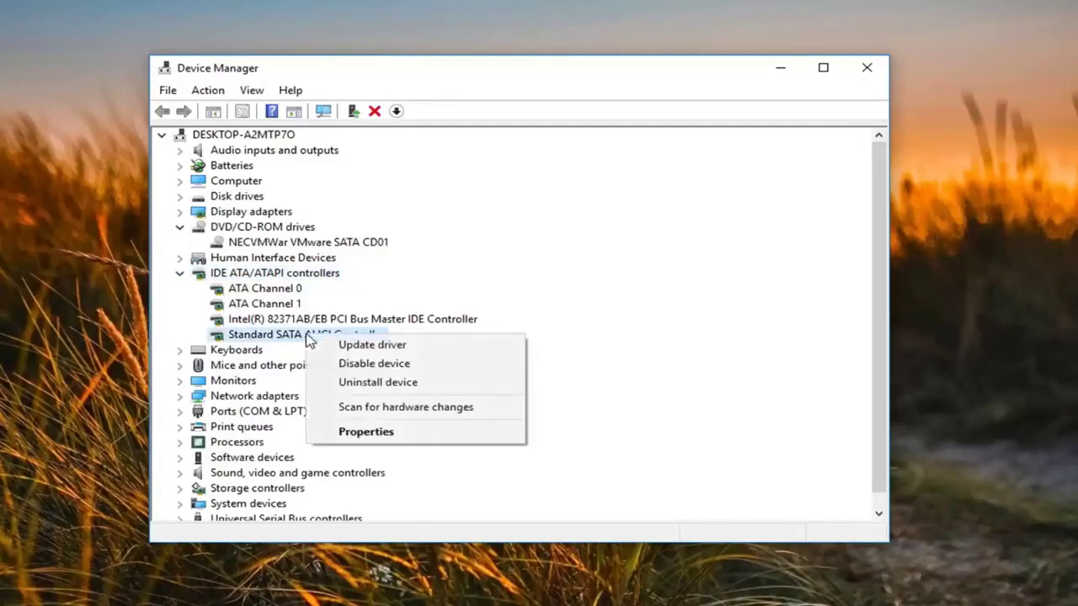
left_click(365, 384)
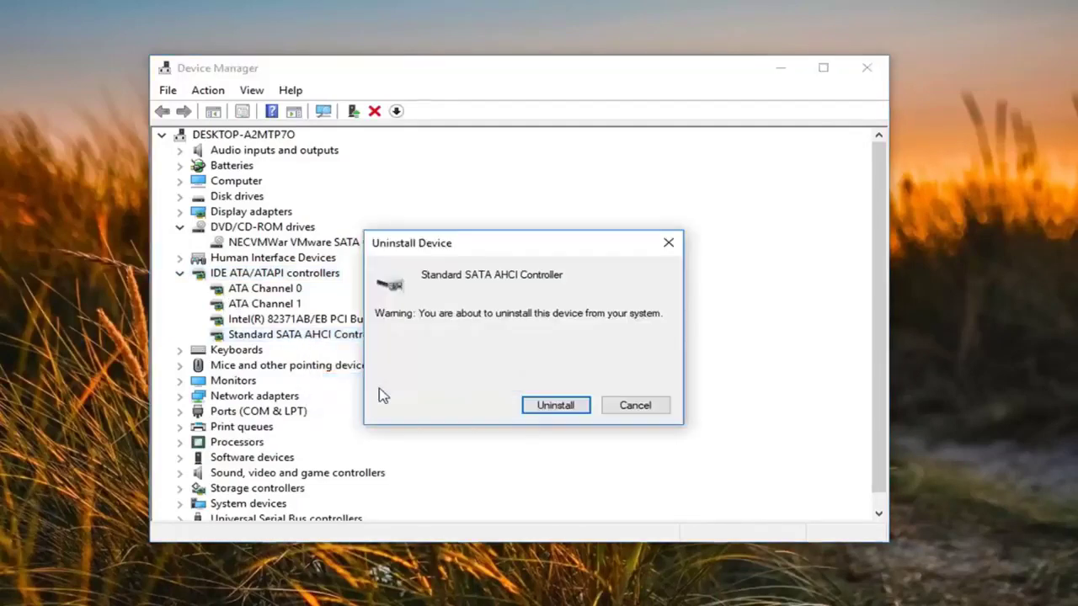
left_click(556, 409)
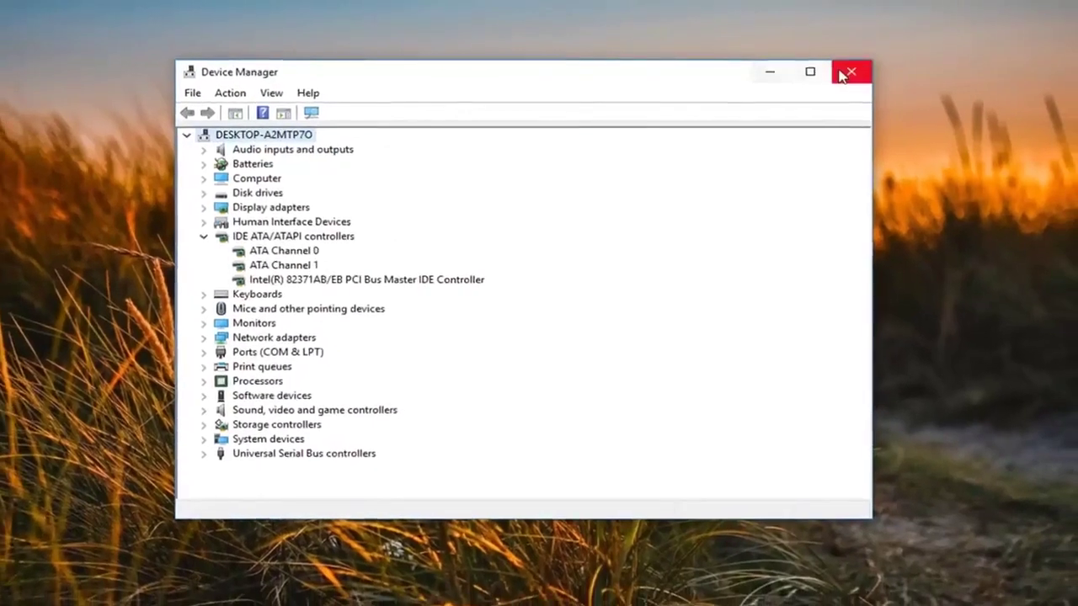
left_click(848, 73)
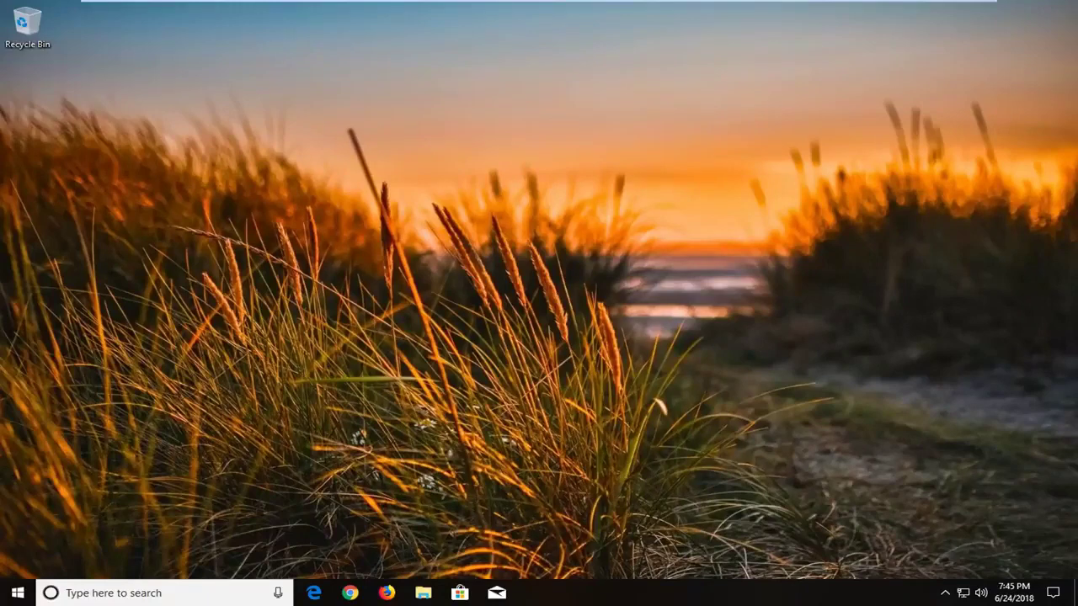
Search Windows for "regedit", launch Registry Editor, and allow it to make changes to the device.
left_click(15, 593)
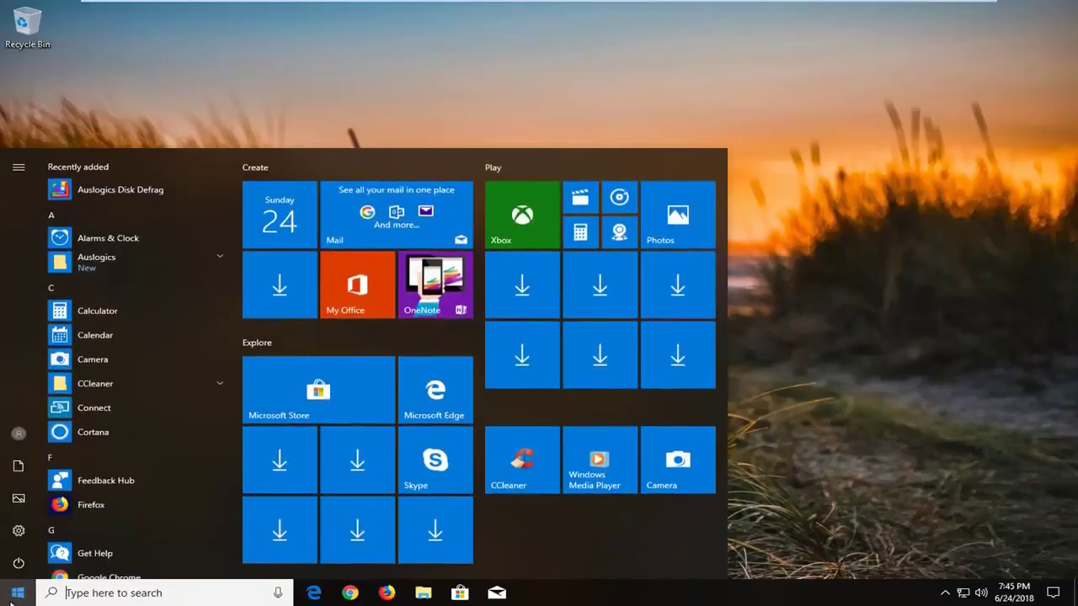
type("regedit")
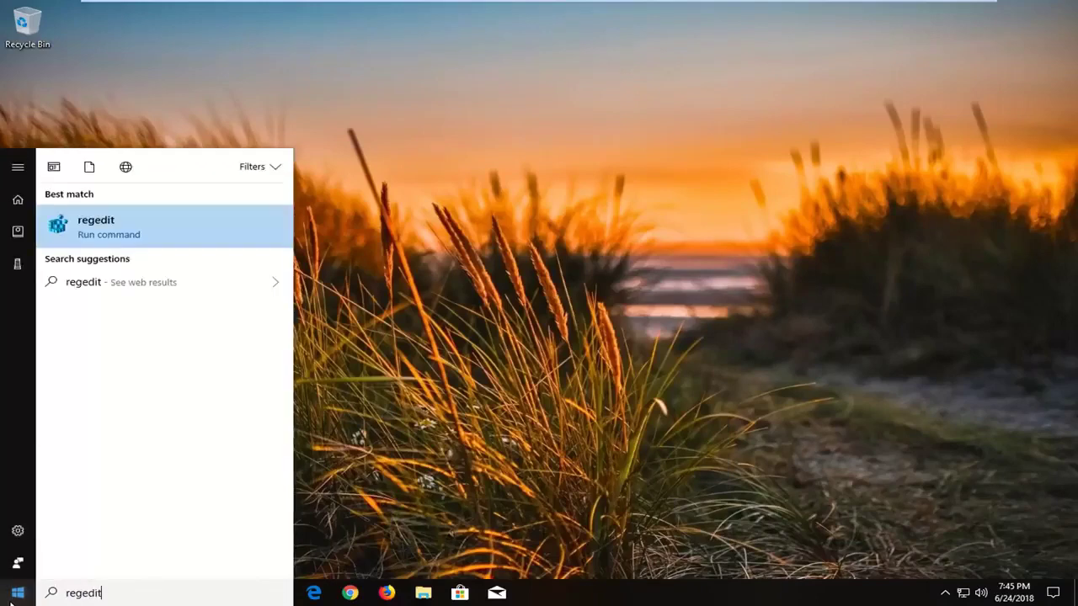
right_click(119, 221)
left_click(148, 236)
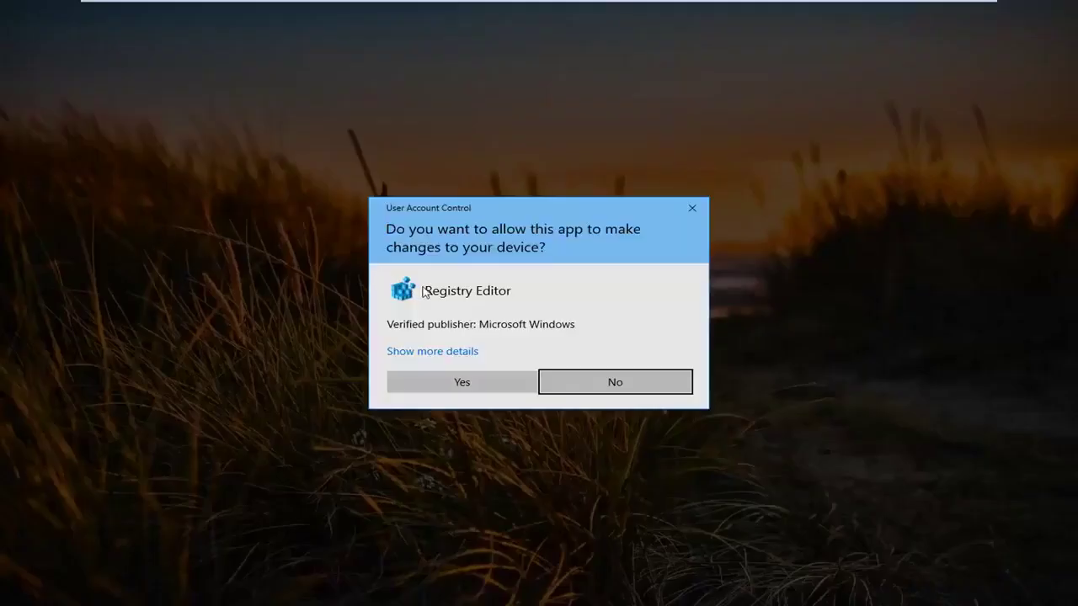
left_click(460, 383)
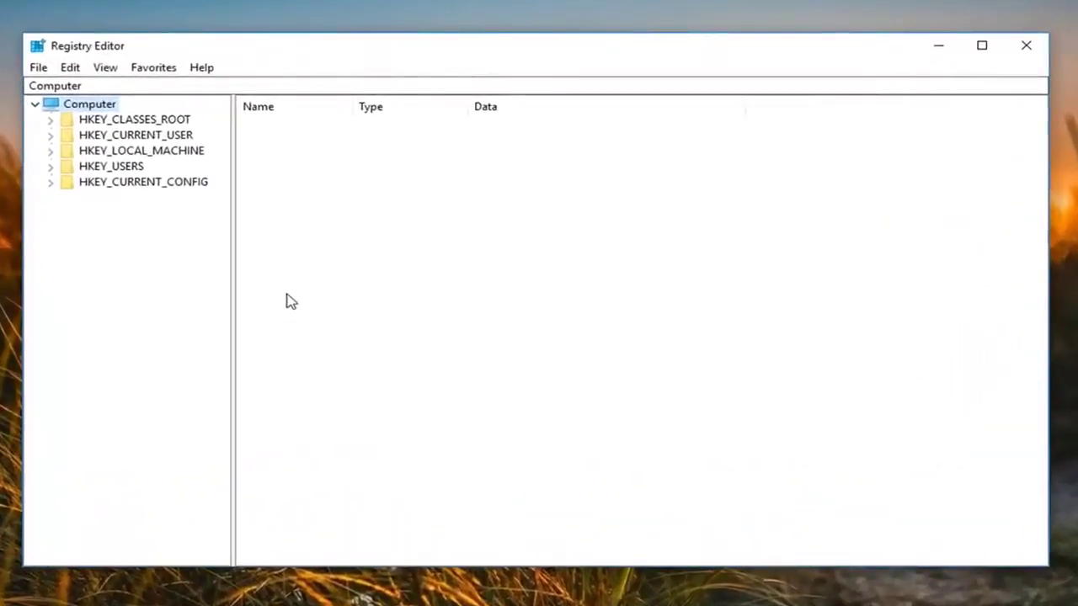
Expand the registry tree to HKEY_LOCAL_MACHINE\SYSTEM\CurrentControlSet\Control and widen the key tree so long key names fit.
left_click(95, 154)
double_click(95, 154)
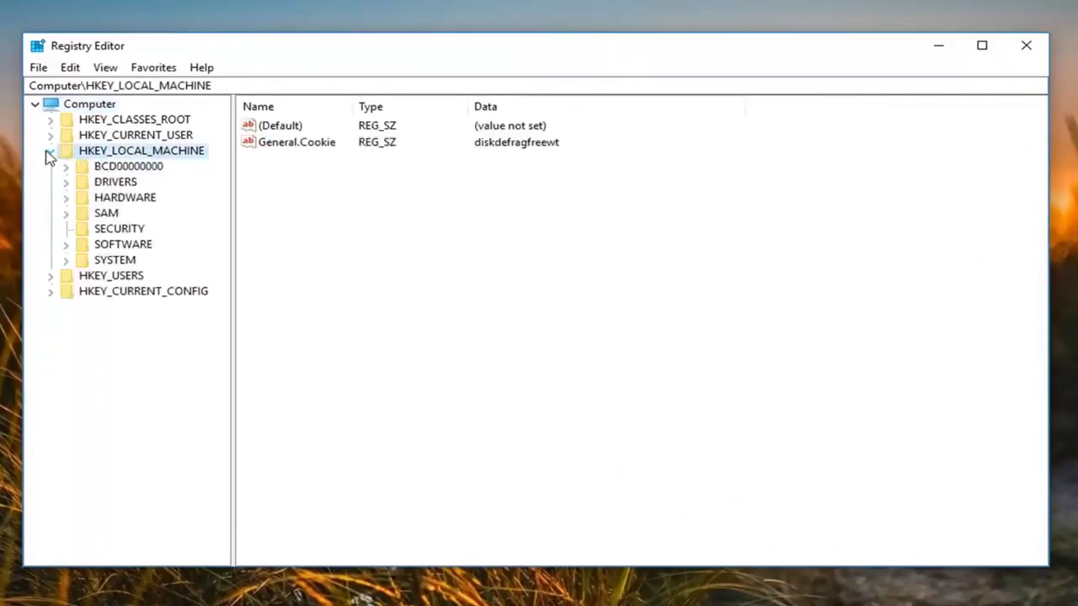
double_click(99, 262)
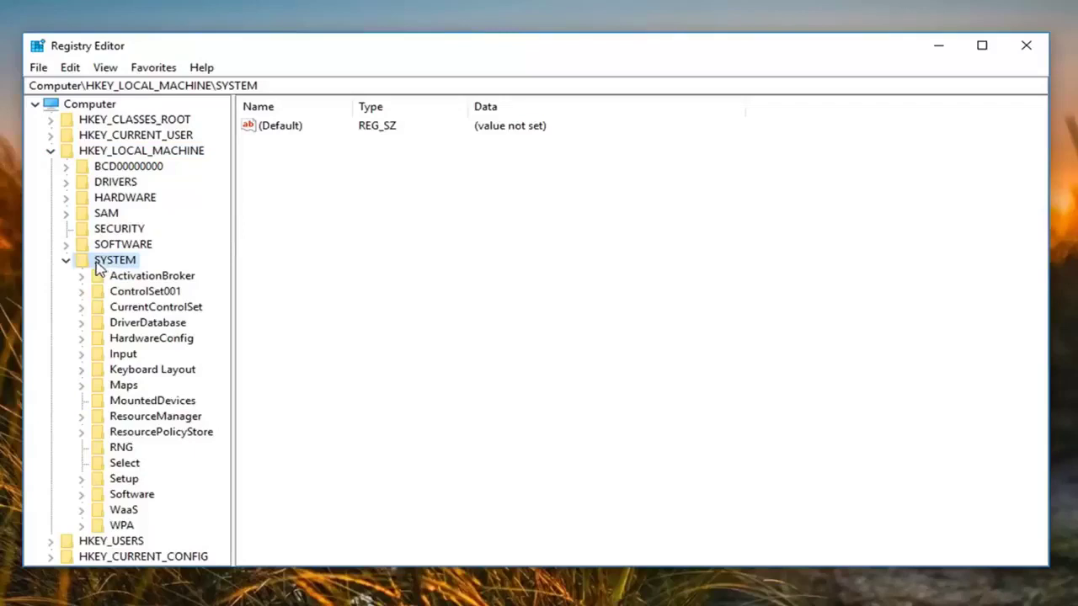
left_click(127, 310)
double_click(135, 314)
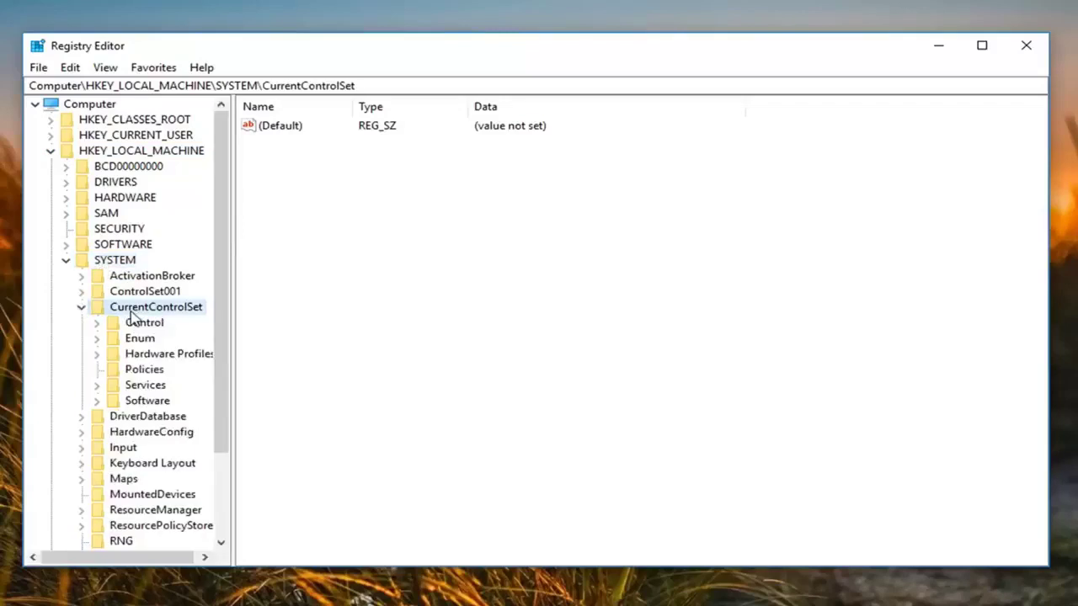
double_click(136, 323)
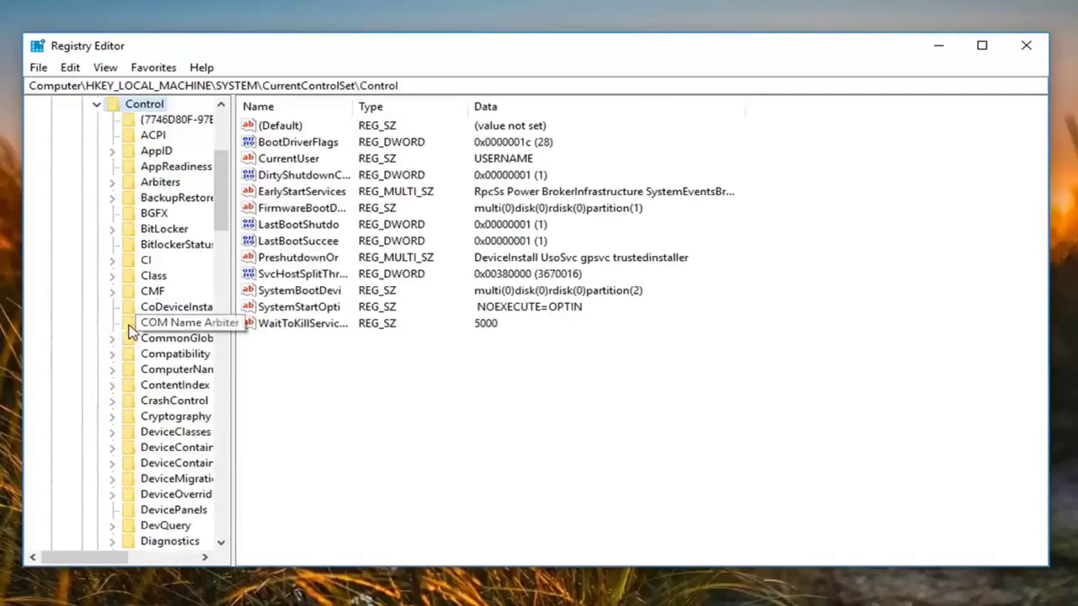
left_click_drag(234, 139, 336, 143)
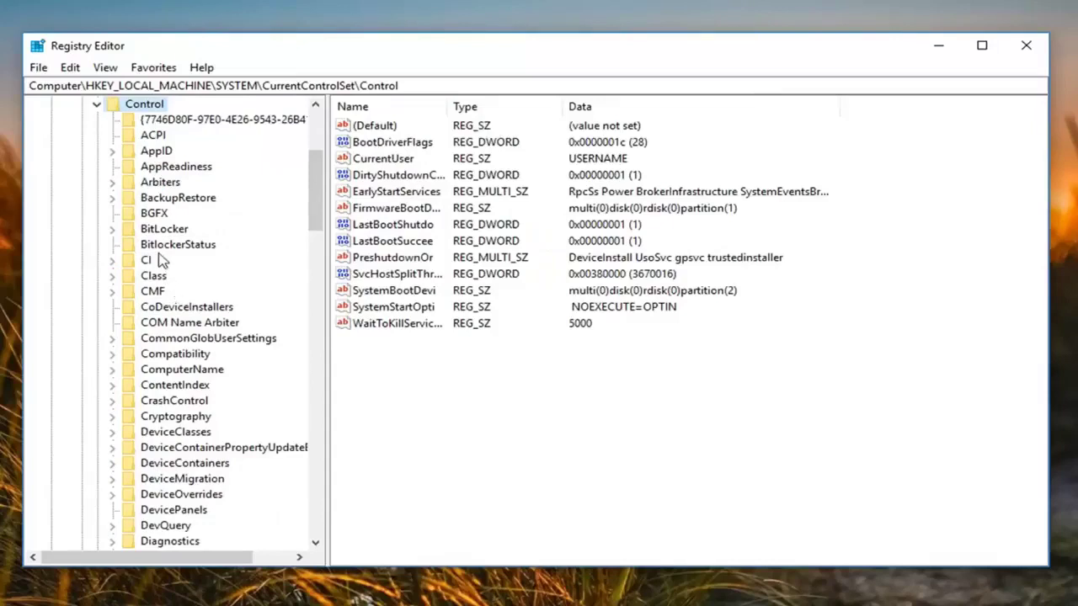
Expand the Class key under Control and widen the key tree so the full GUID subkey names fit.
left_click(152, 279)
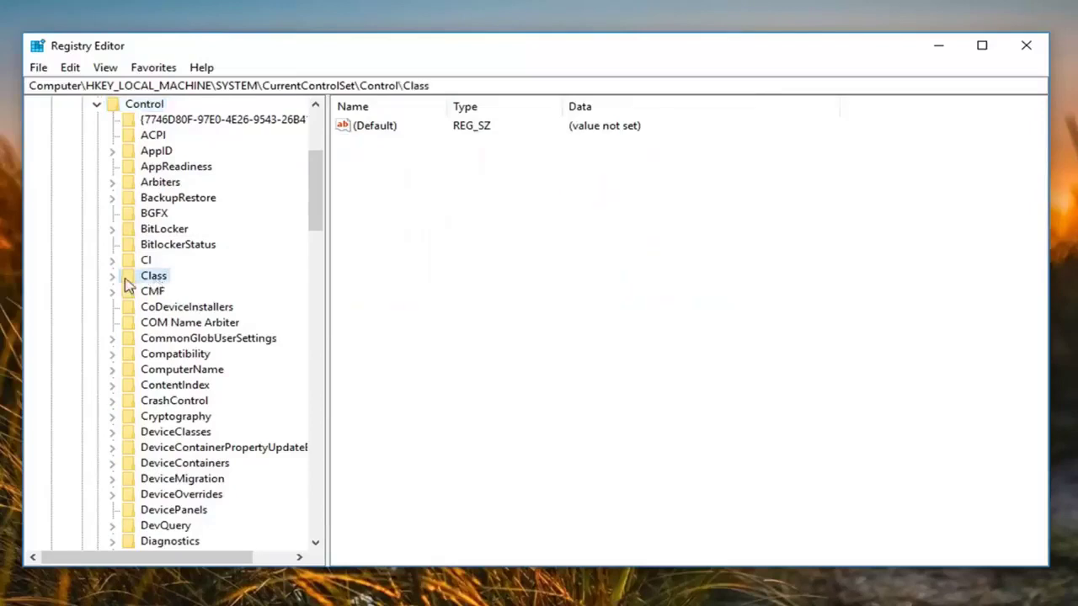
double_click(150, 278)
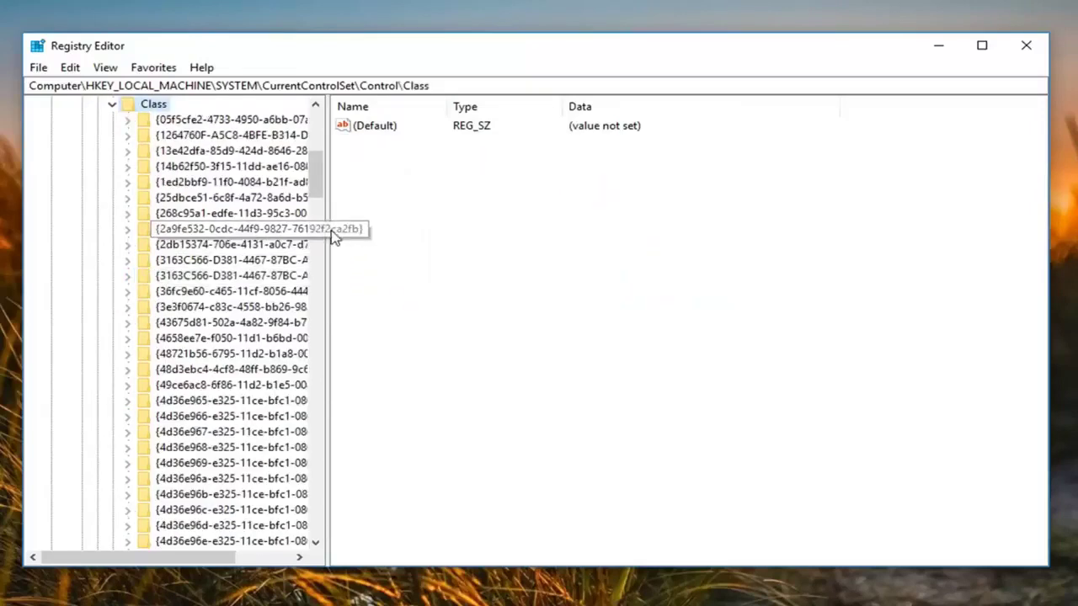
left_click_drag(328, 229, 463, 229)
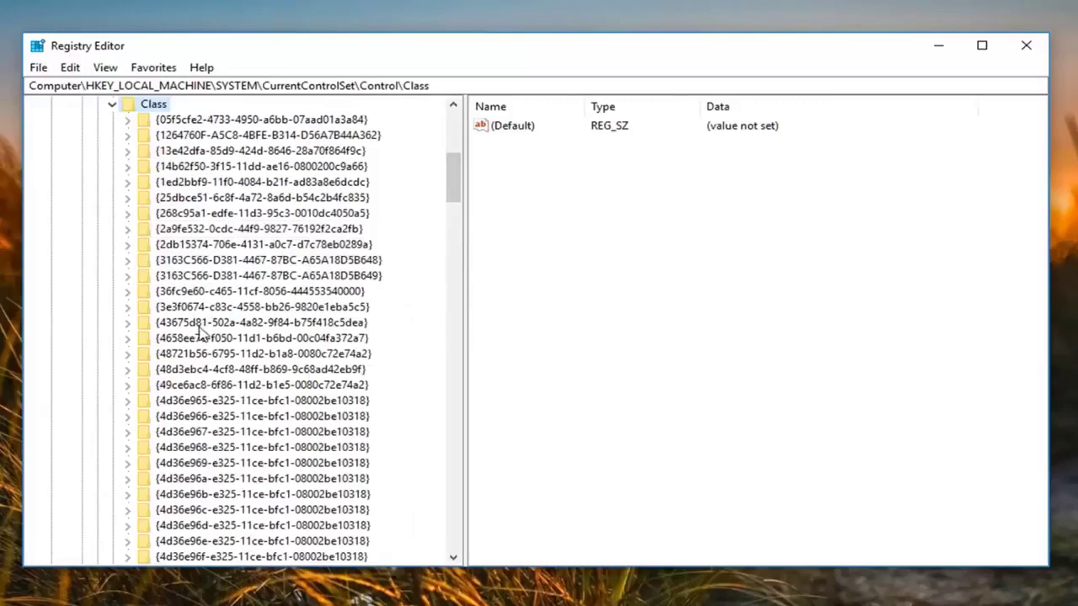
Select the {4d36e965-e325-11ce-bfc1-08002be10318} subkey under Class to show its values.
scroll(176, 537, "down", 1)
left_click(177, 356)
key("Up")
key("Down")
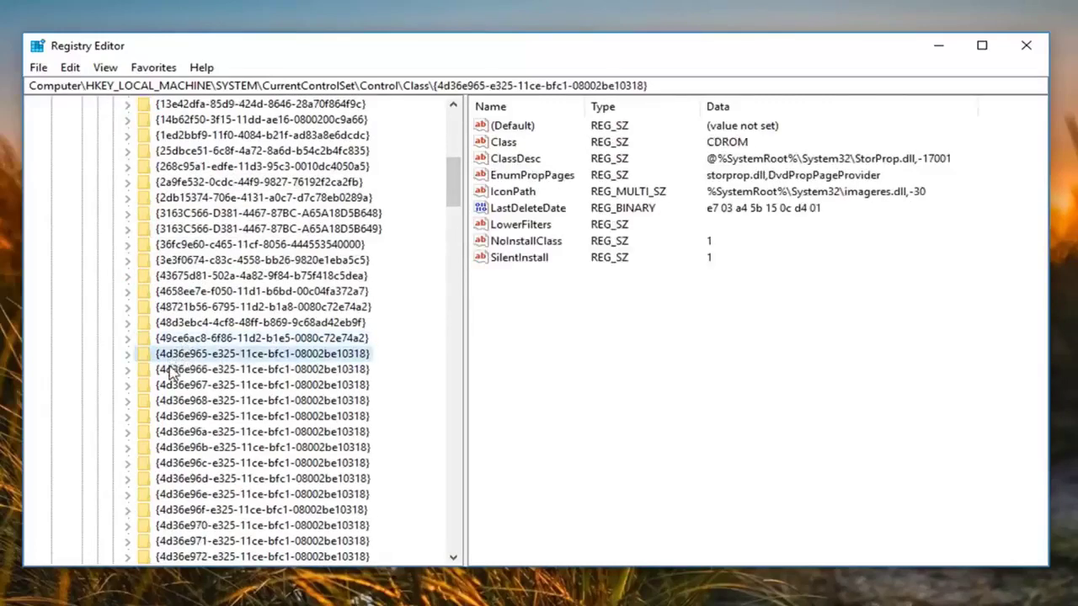
Permanently delete the LowerFilters value from the {4d36e965-e325-11ce-bfc1-08002be10318} key.
scroll(171, 373, "up", 1)
scroll(177, 393, "down", 1)
scroll(200, 379, "up", 1)
scroll(200, 379, "up", 1)
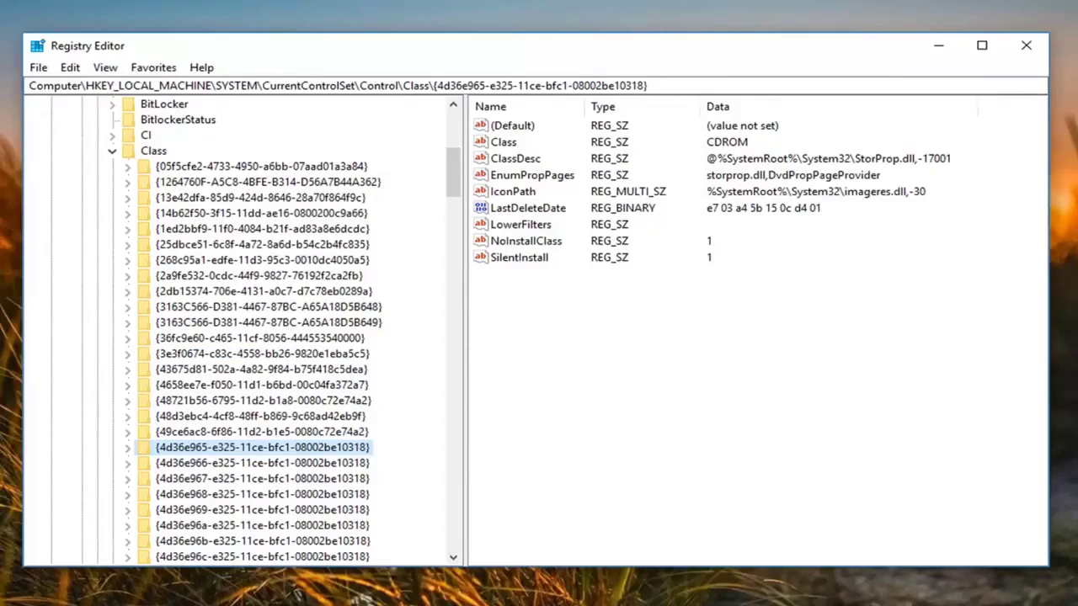
right_click(527, 229)
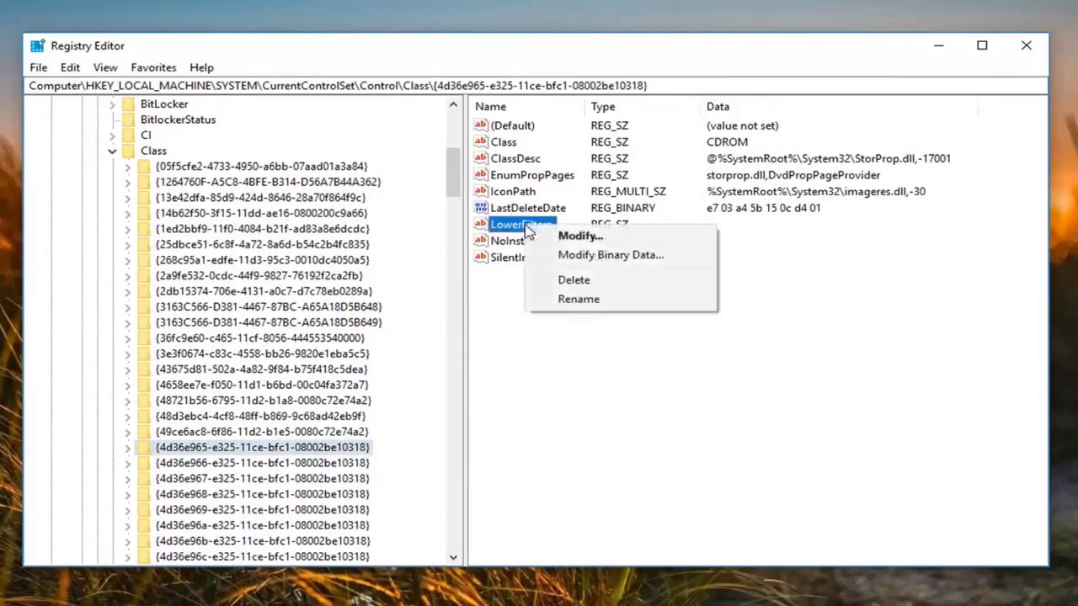
left_click(562, 280)
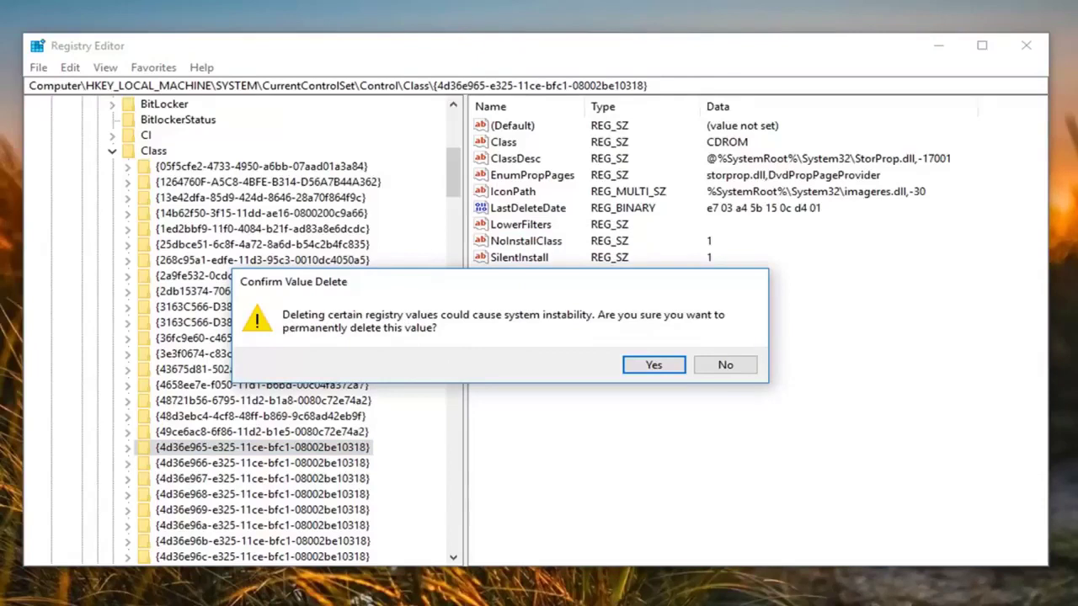
left_click(653, 365)
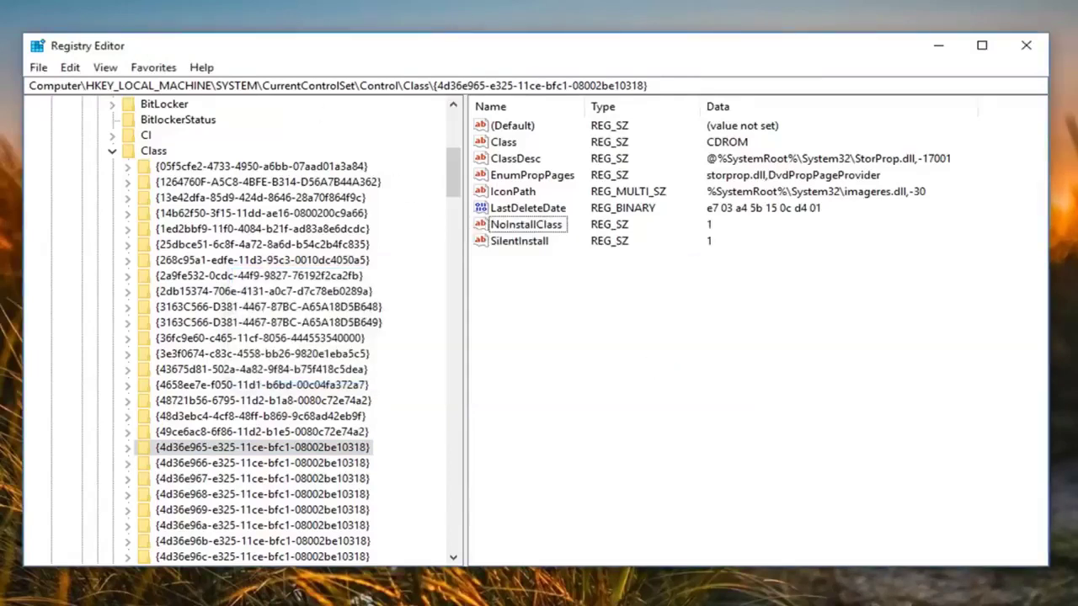